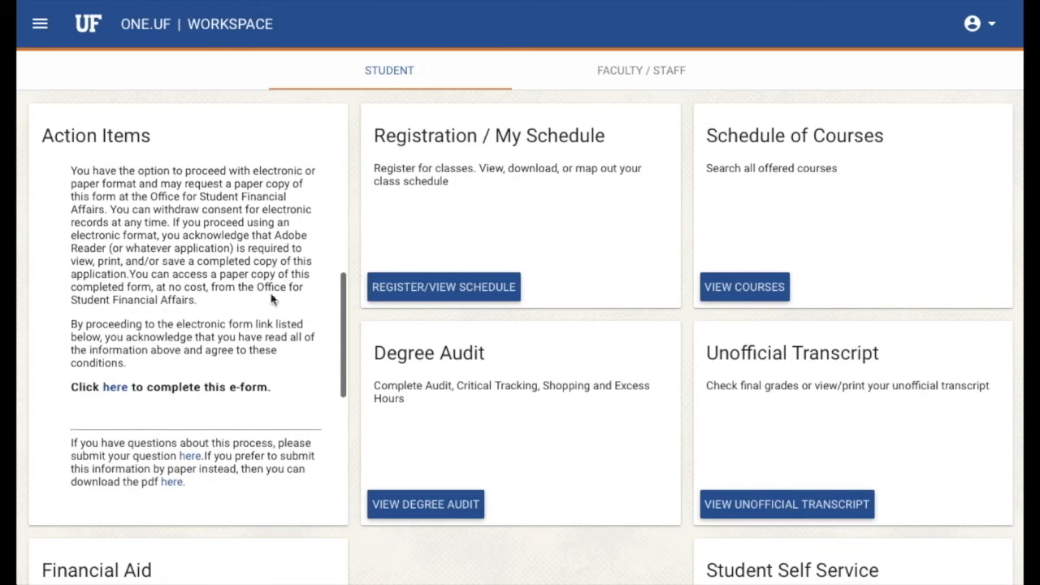
# - Open the MFOS Supplemental e-form and answer Yes that the listed address is the physical address
pyautogui.click(115, 387)
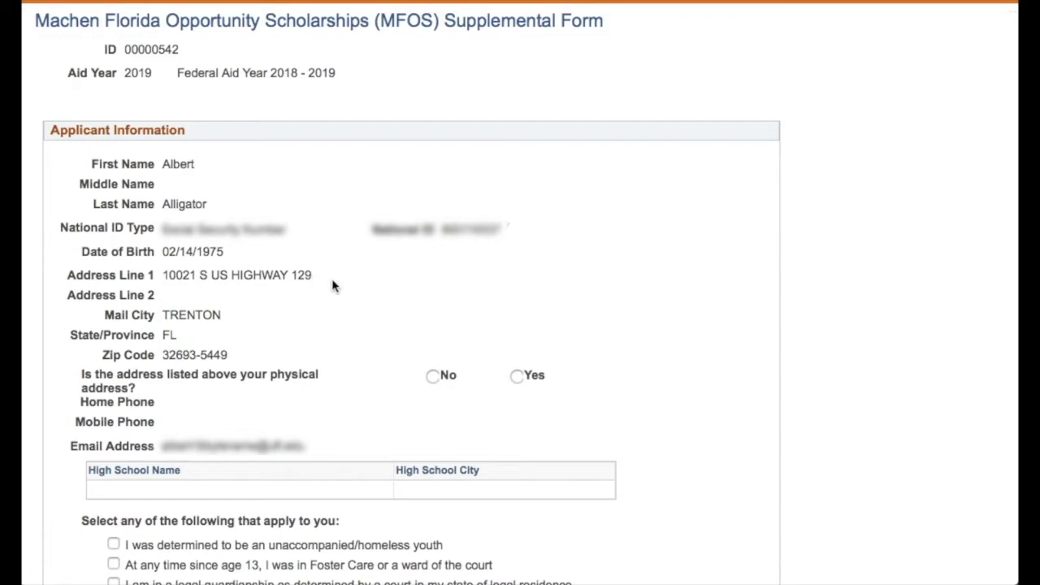
pyautogui.scroll(-2, 332, 285)
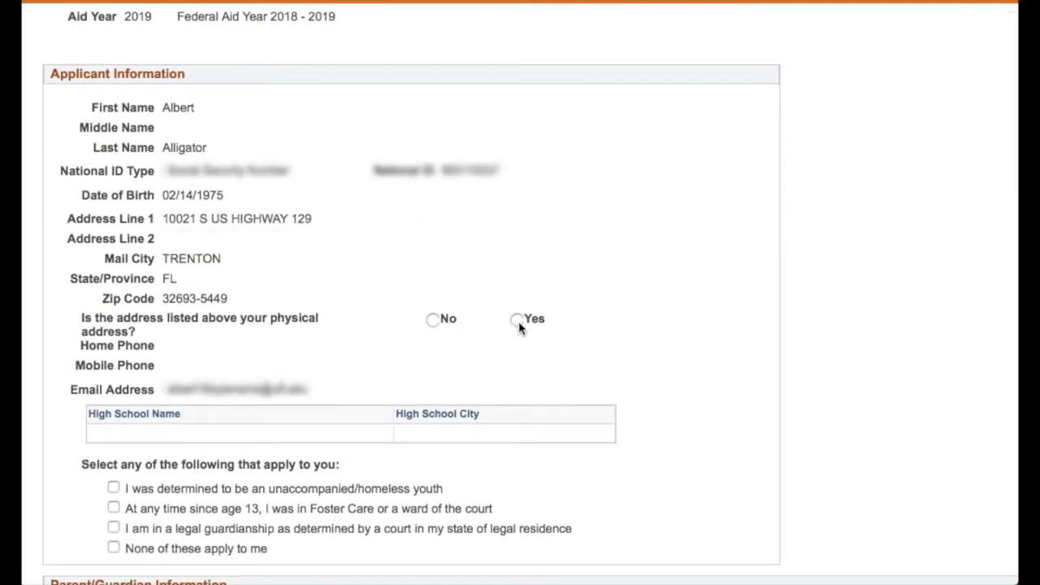
pyautogui.click(433, 321)
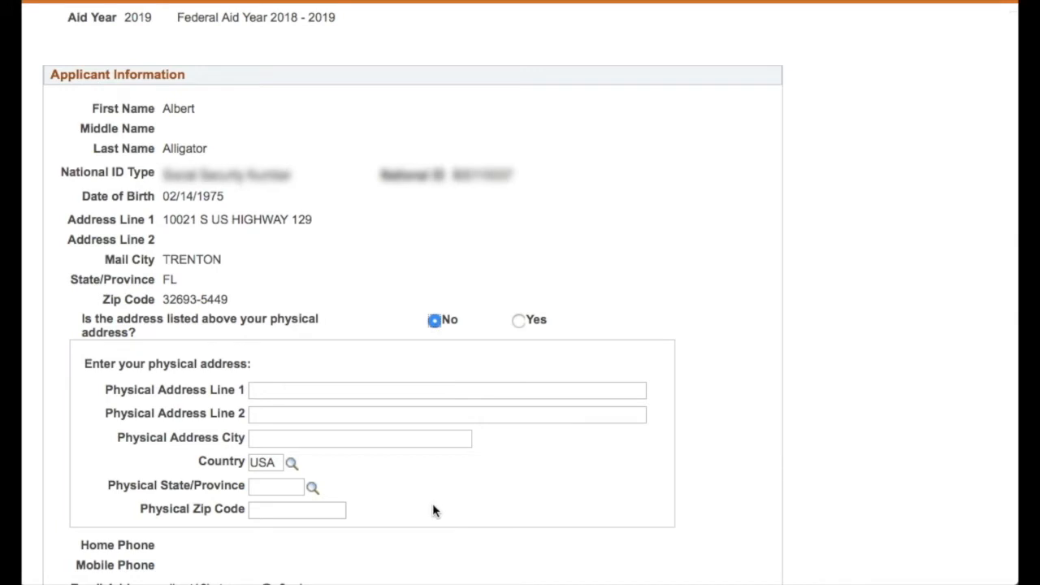
pyautogui.click(518, 320)
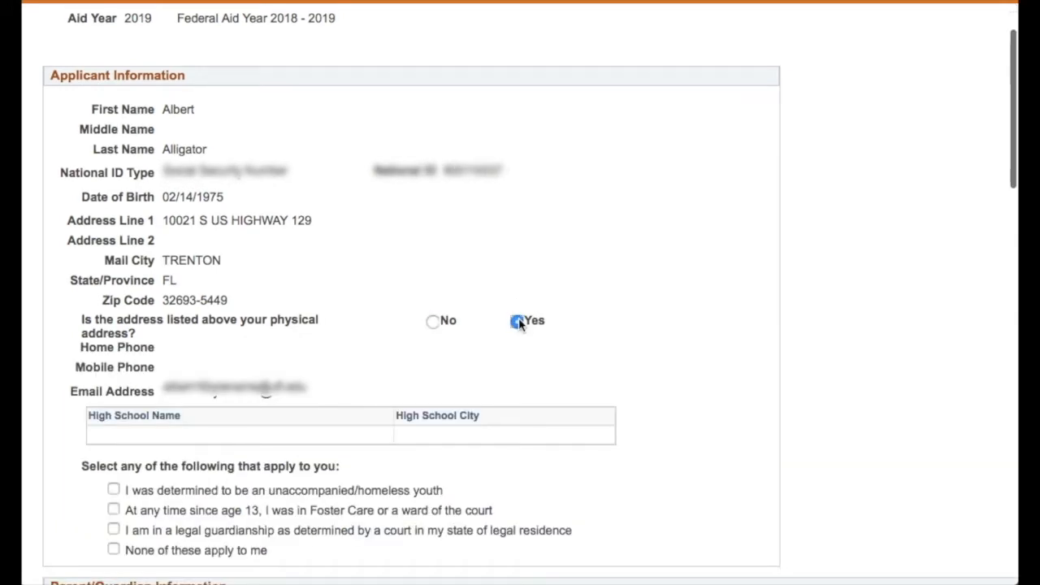
# - Check that none of the listed special circumstances apply to the applicant
pyautogui.scroll(-3, 463, 268)
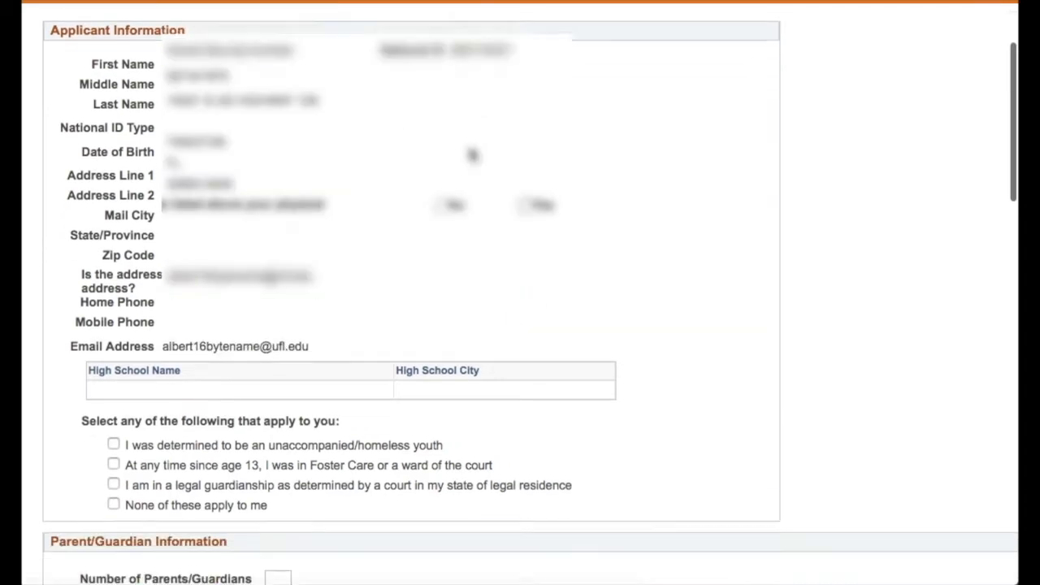
pyautogui.scroll(-10, 463, 270)
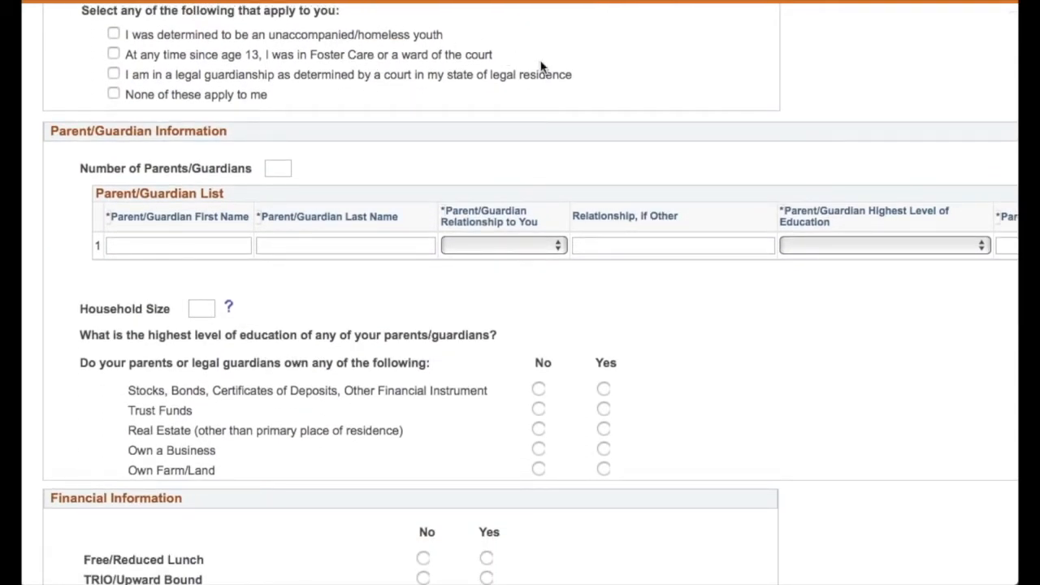
pyautogui.click(113, 94)
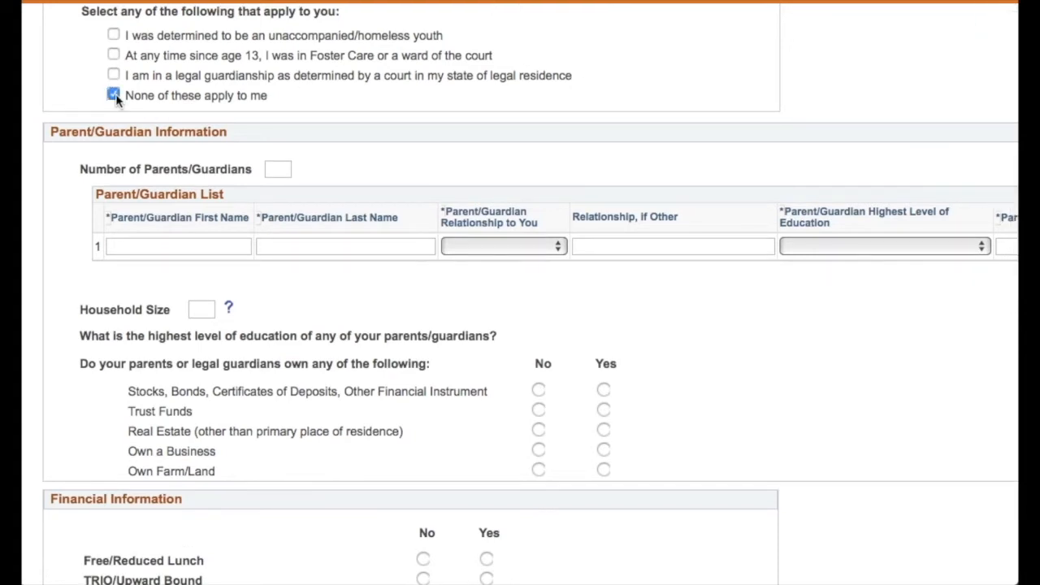
# - Set the number of parents/guardians to 2 and enter the first parent's first and last name
pyautogui.click(287, 166)
pyautogui.write('2')
pyautogui.click(232, 249)
pyautogui.write('Alan')
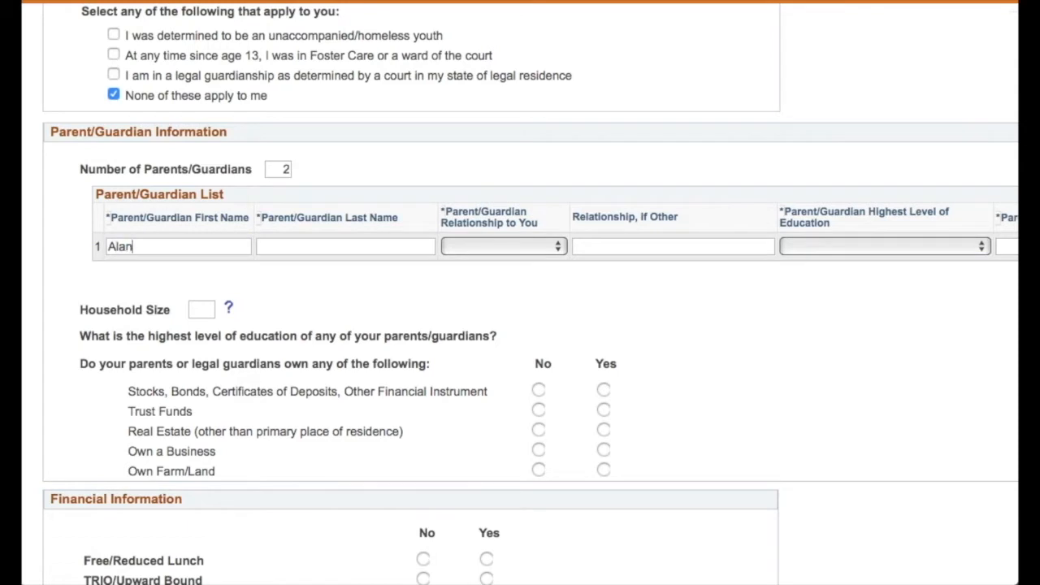
pyautogui.press('Tab')
pyautogui.write('Alligator')
# - Set the first parent's relationship to Father
pyautogui.click(460, 252)
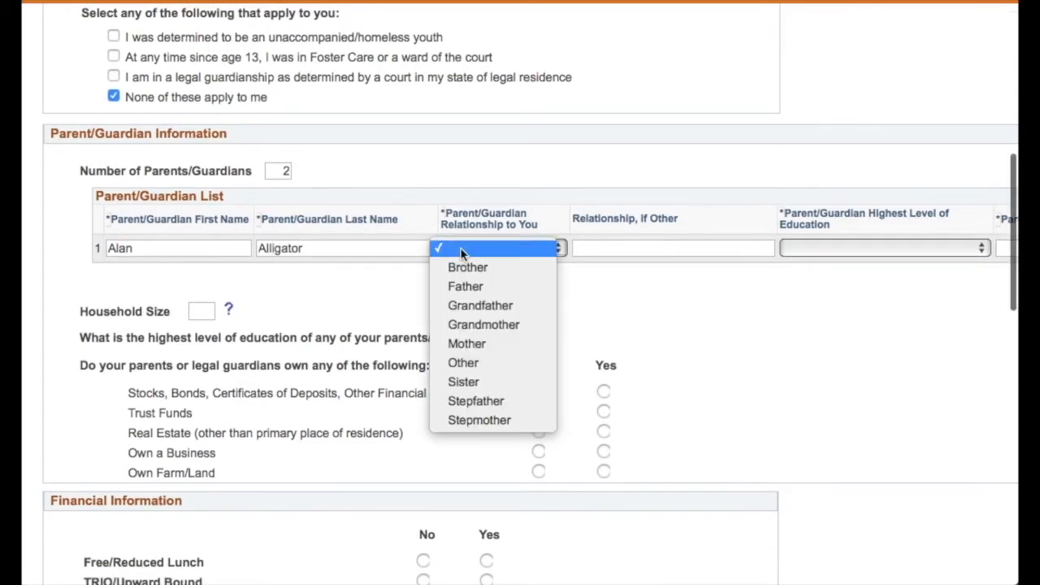
pyautogui.click(470, 283)
pyautogui.click(482, 250)
pyautogui.click(484, 285)
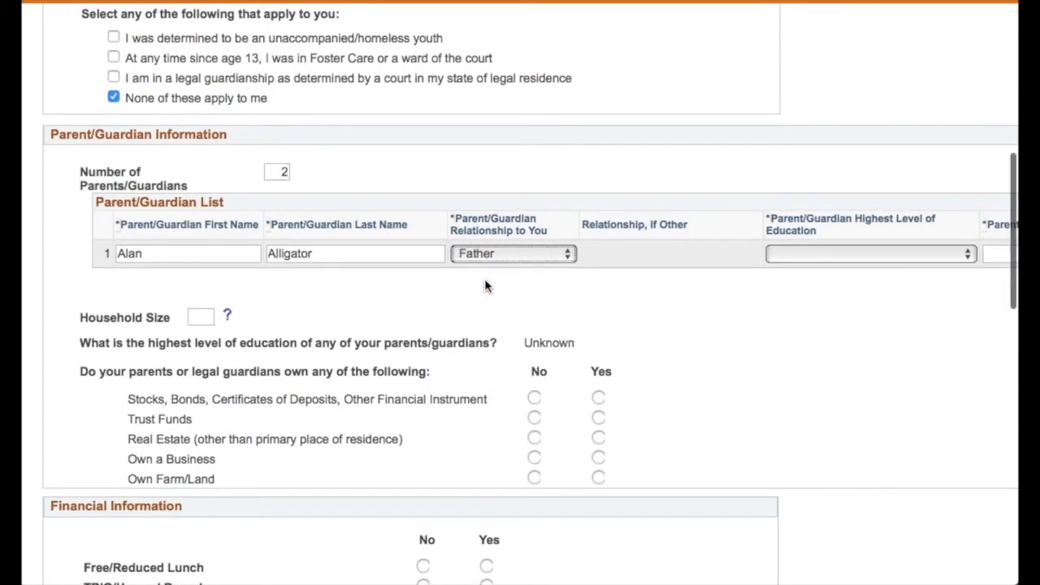
# - Set the first parent's highest level of education to High School Diploma/GED
pyautogui.hscroll(10, 518, 314)
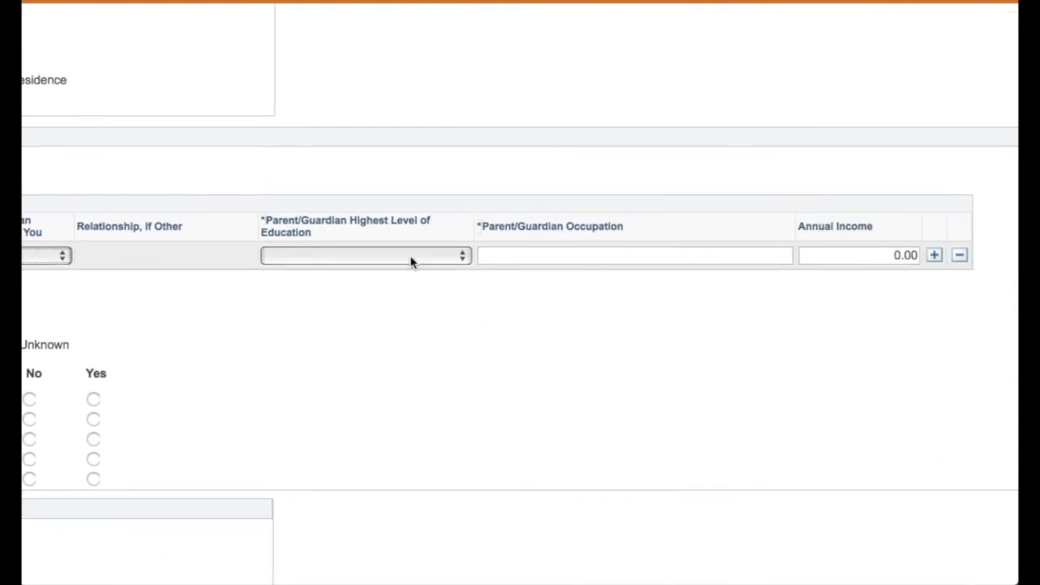
pyautogui.click(409, 254)
pyautogui.click(405, 309)
# - Enter the first parent's occupation as Teacher's Aide and annual income as 19000
pyautogui.click(491, 260)
pyautogui.write("Teacher's Aide")
pyautogui.press('Tab')
pyautogui.write('19000')
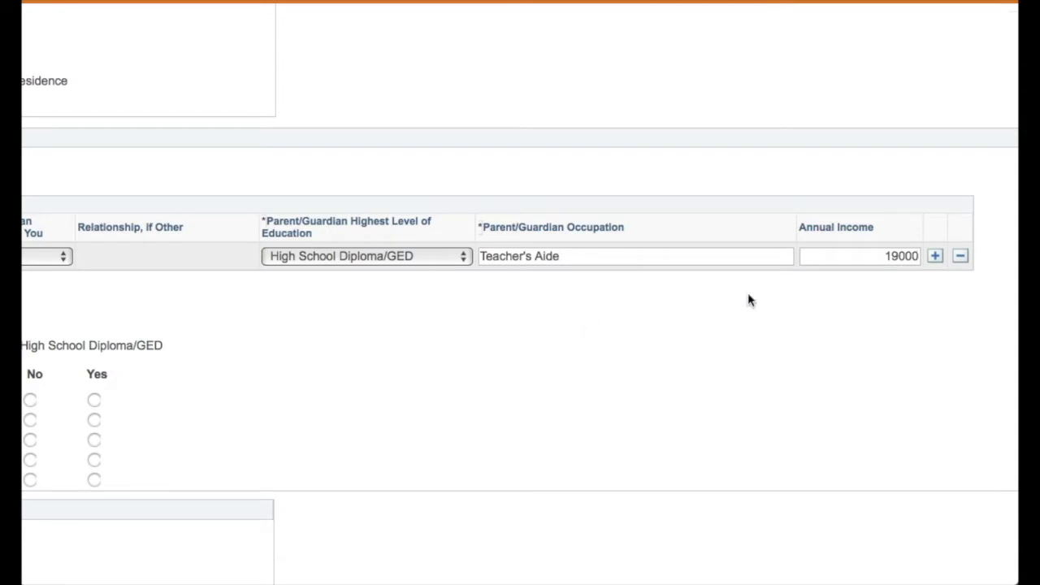
# - Add a second parent/guardian row and enter the second parent's first and last name
pyautogui.click(935, 256)
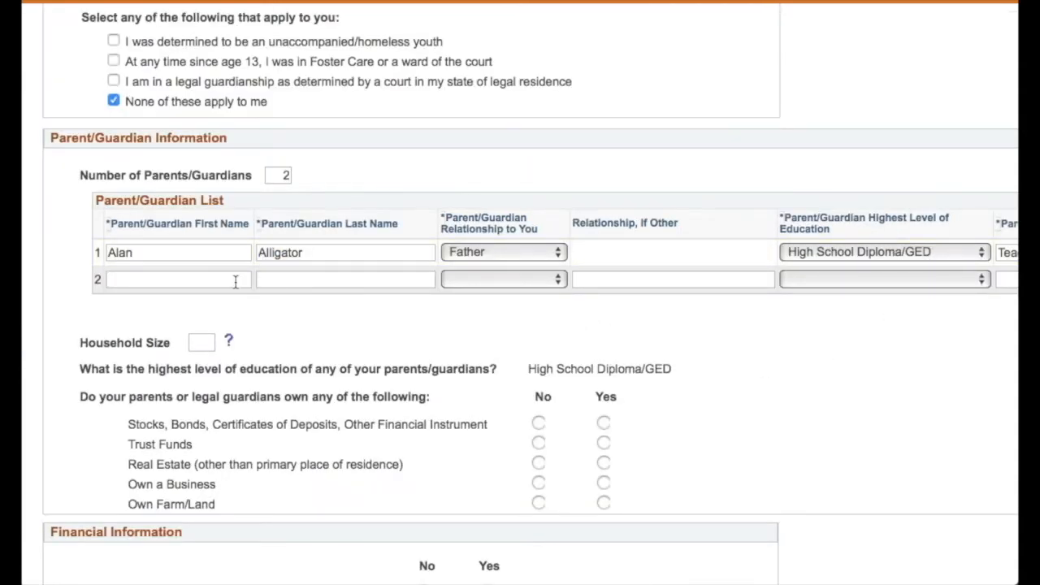
pyautogui.write('Alicia')
pyautogui.press('Tab')
pyautogui.write('Alligator')
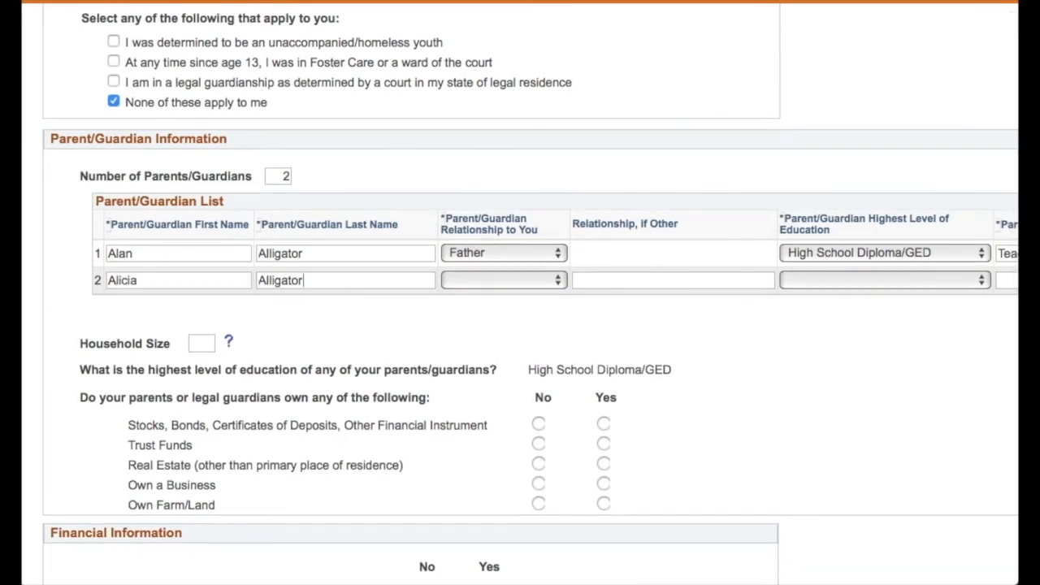
# - Set the second parent's relationship to Stepmother and education to High School Diploma/GED
pyautogui.click(466, 281)
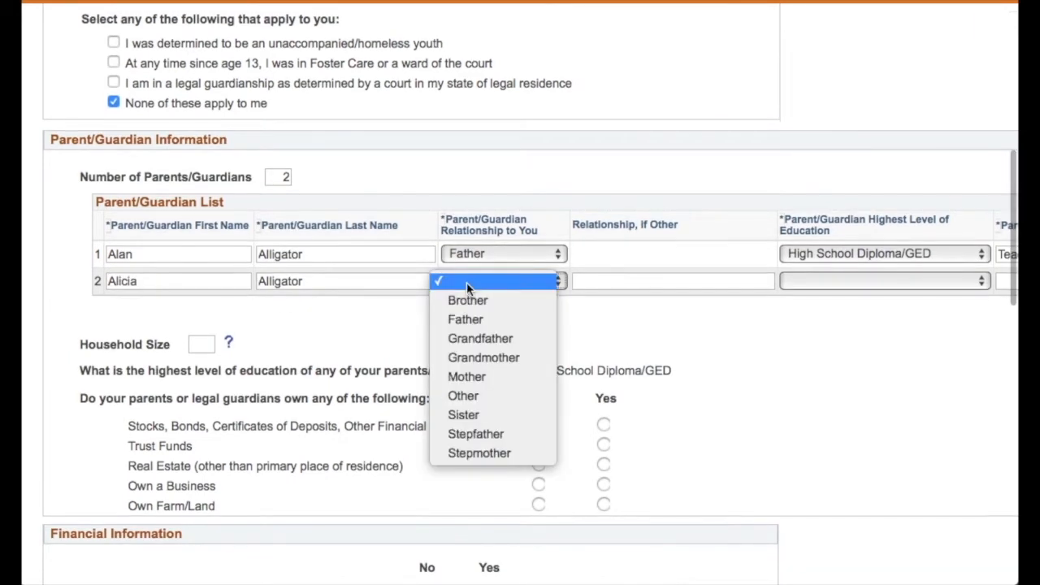
pyautogui.click(485, 453)
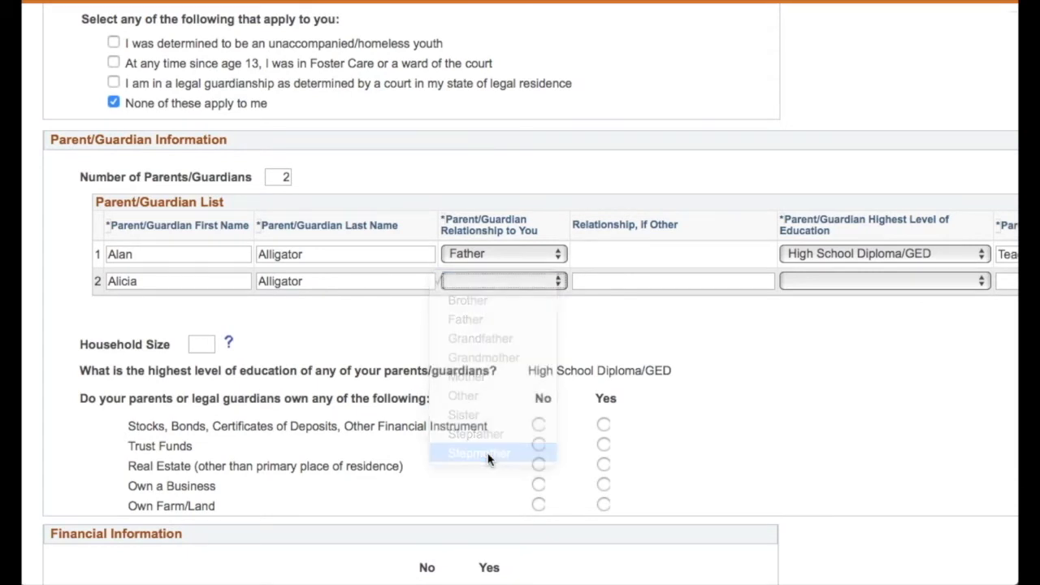
pyautogui.hscroll(5, 494, 362)
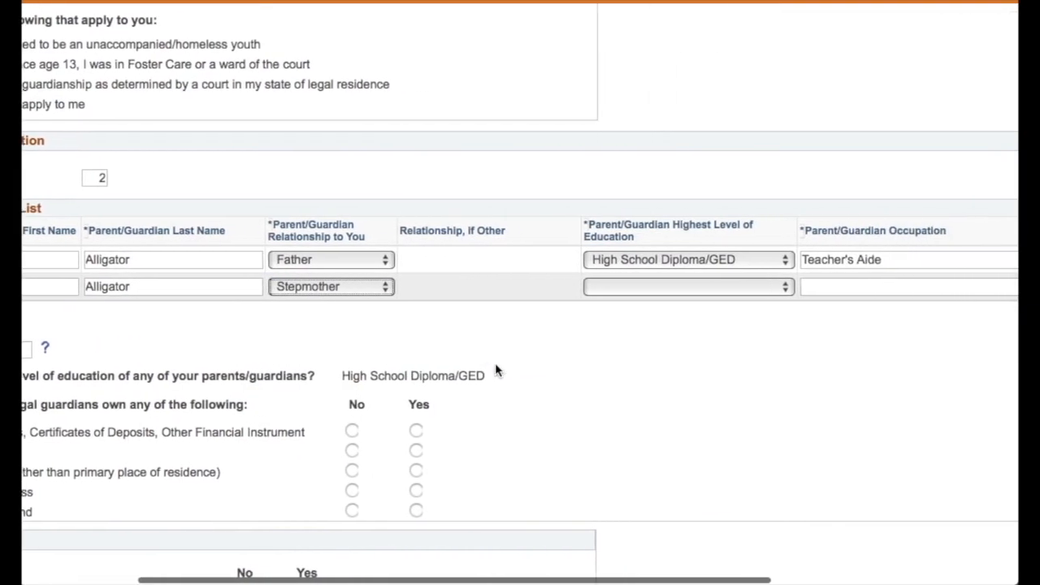
pyautogui.click(509, 290)
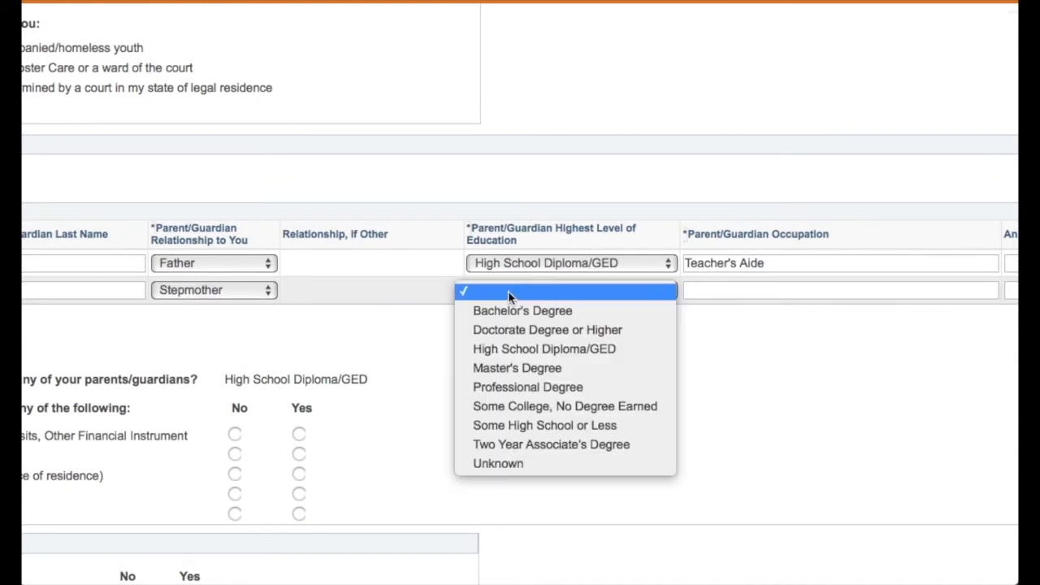
pyautogui.click(520, 349)
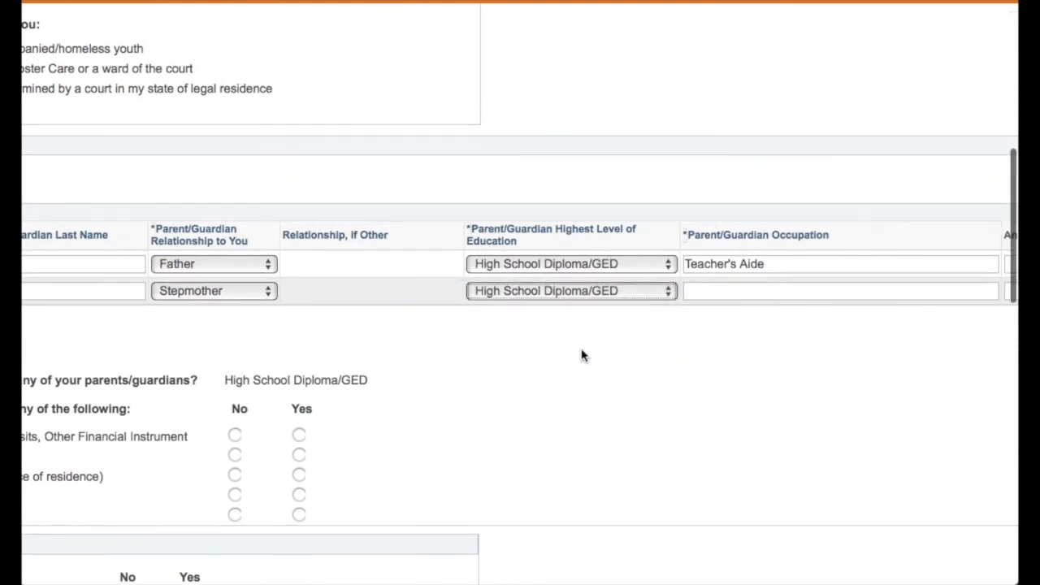
# - Enter the second parent's occupation as Administrative Assistant and annual income as 2000
pyautogui.hscroll(5, 731, 330)
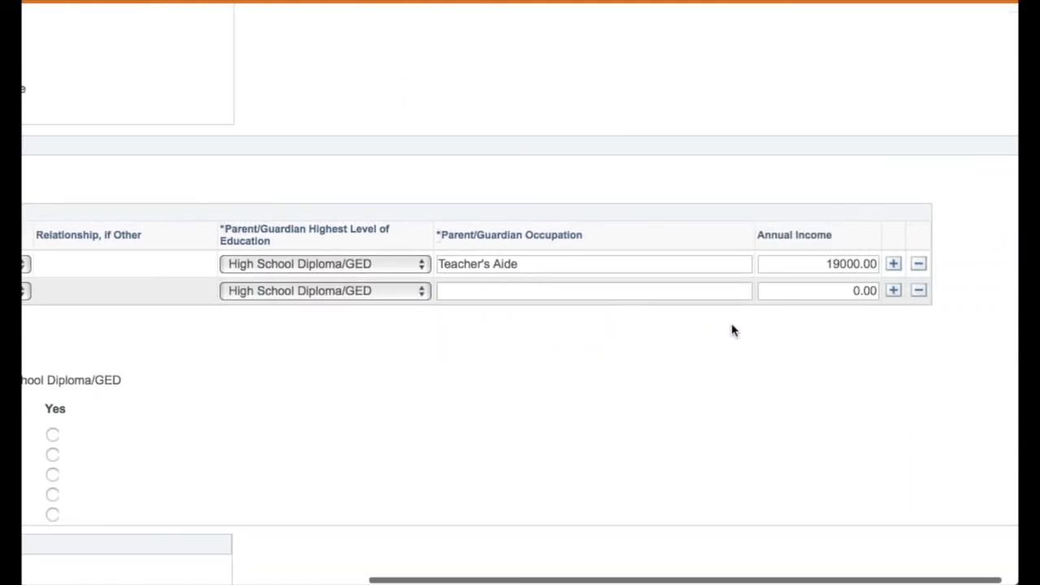
pyautogui.click(571, 294)
pyautogui.write('Administrati')
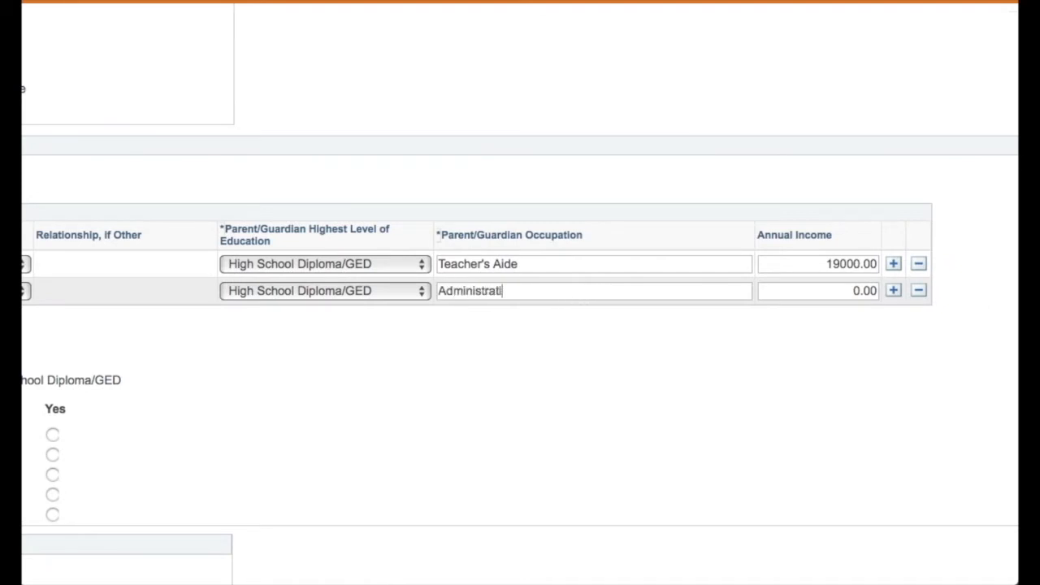
pyautogui.write('ve Assistant')
pyautogui.click(802, 295)
pyautogui.write('2000')
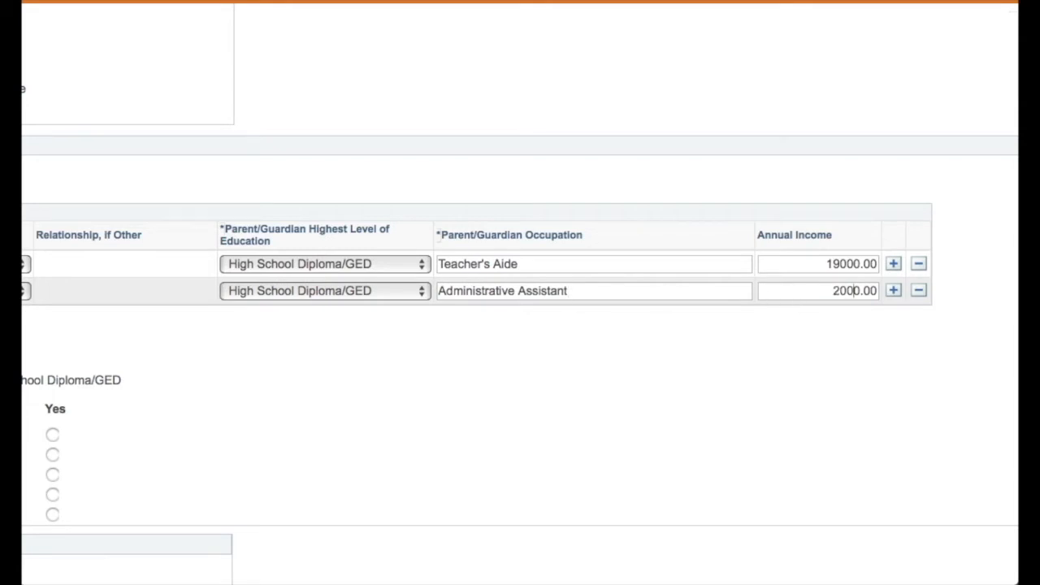
# - Set the household size to 3
pyautogui.click(780, 352)
pyautogui.hscroll(-1, 780, 352)
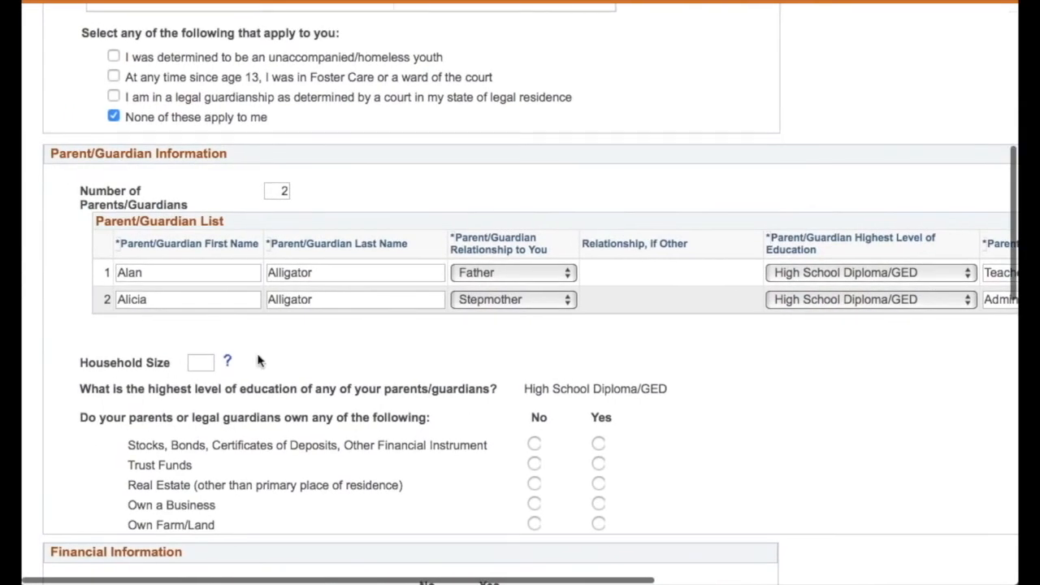
pyautogui.click(205, 362)
pyautogui.write('3')
# - Answer No to the parent/guardian asset ownership questions
pyautogui.scroll(-5, 471, 385)
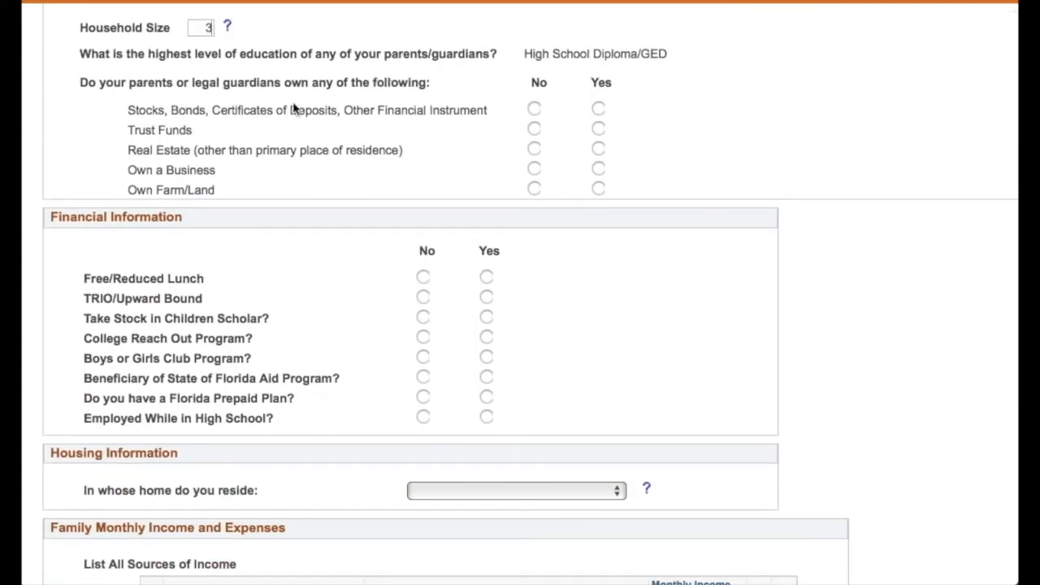
pyautogui.click(533, 109)
pyautogui.click(534, 151)
pyautogui.click(534, 171)
pyautogui.click(534, 190)
# - Answer No to Free/Reduced Lunch, TRIO, Take Stock and College Reach Out, and Yes to Boys or Girls Club
pyautogui.scroll(-3, 314, 204)
pyautogui.click(423, 86)
pyautogui.click(423, 106)
pyautogui.click(423, 126)
pyautogui.click(423, 145)
pyautogui.click(486, 165)
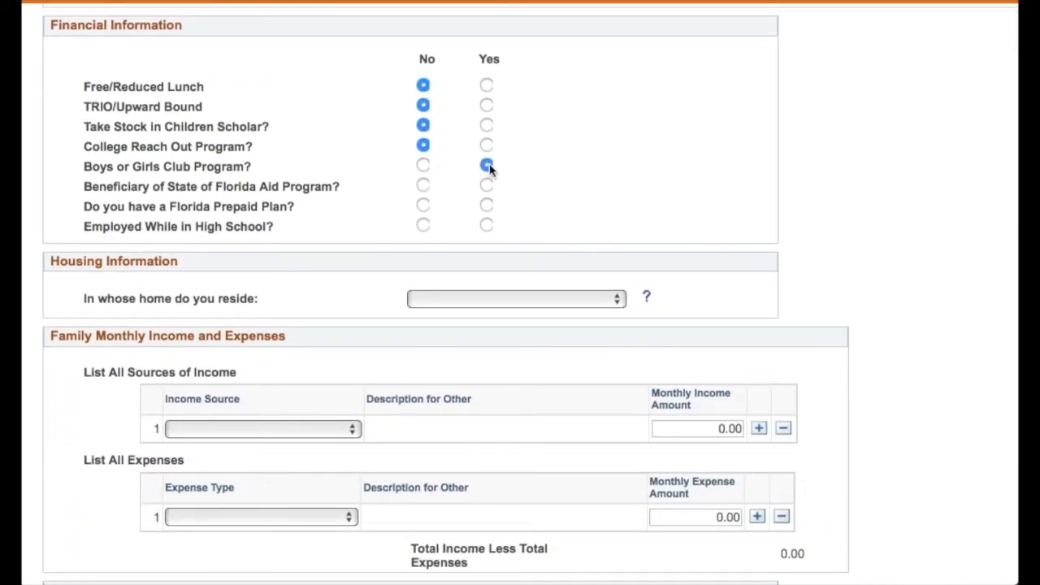
# - Answer Yes to Florida Aid with program name SNAP, No to Florida Prepaid Plan, Yes to employment in high school
pyautogui.click(486, 185)
pyautogui.write('SNAP')
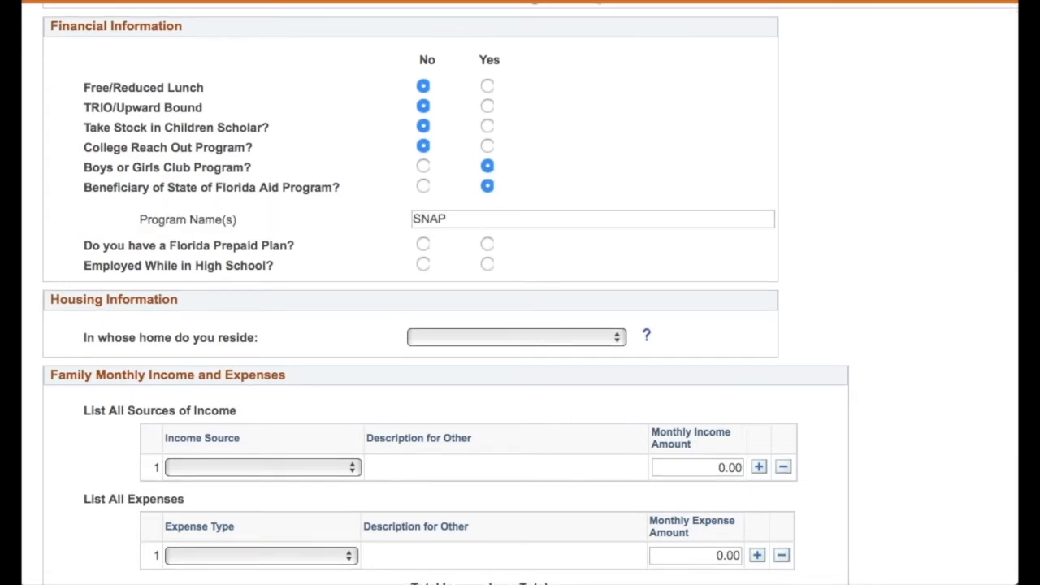
pyautogui.click(423, 243)
pyautogui.click(487, 264)
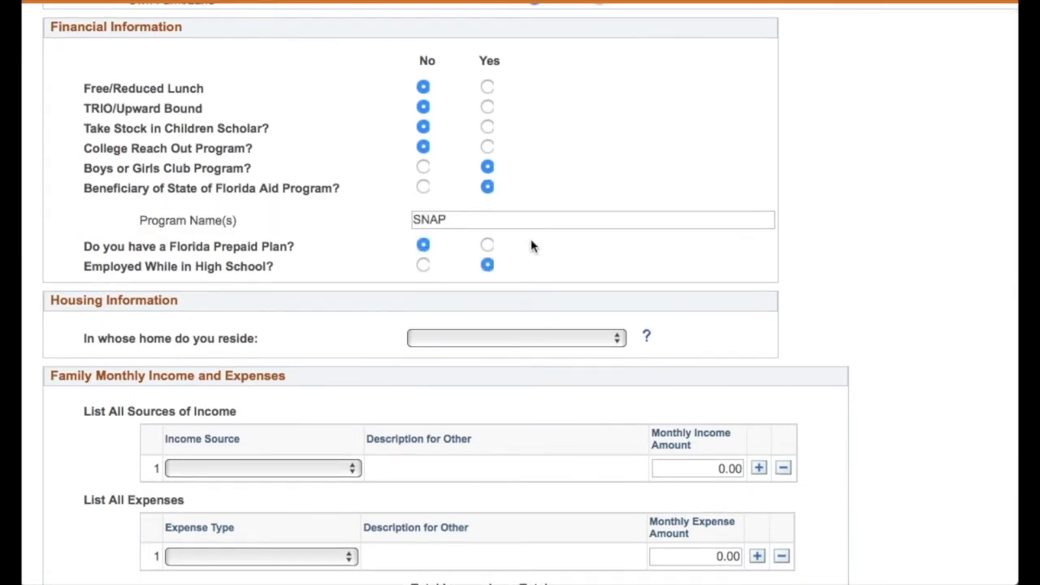
# - Select the stepmother's home as the place of residence
pyautogui.scroll(-5, 596, 206)
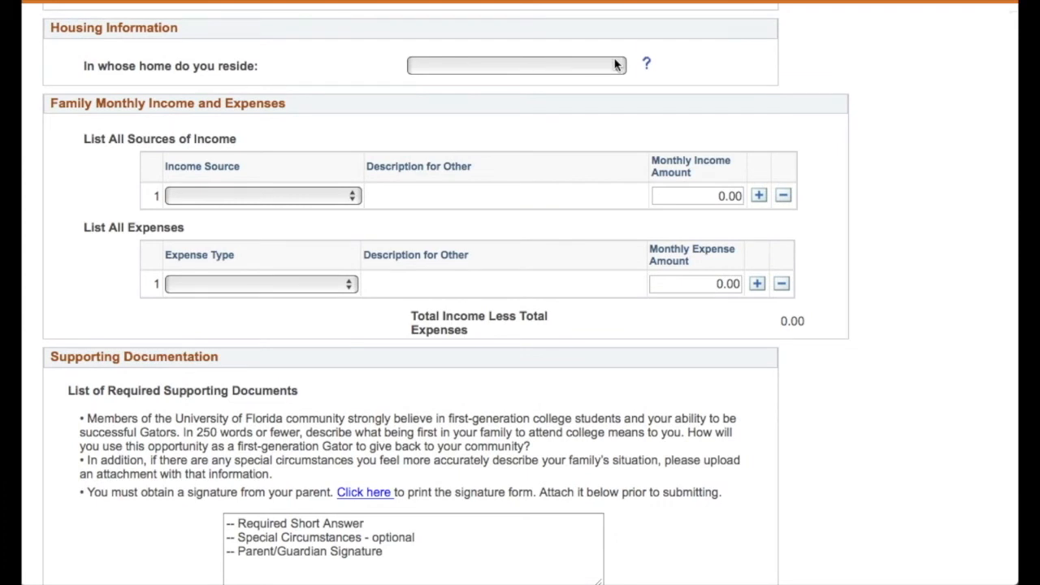
pyautogui.click(616, 65)
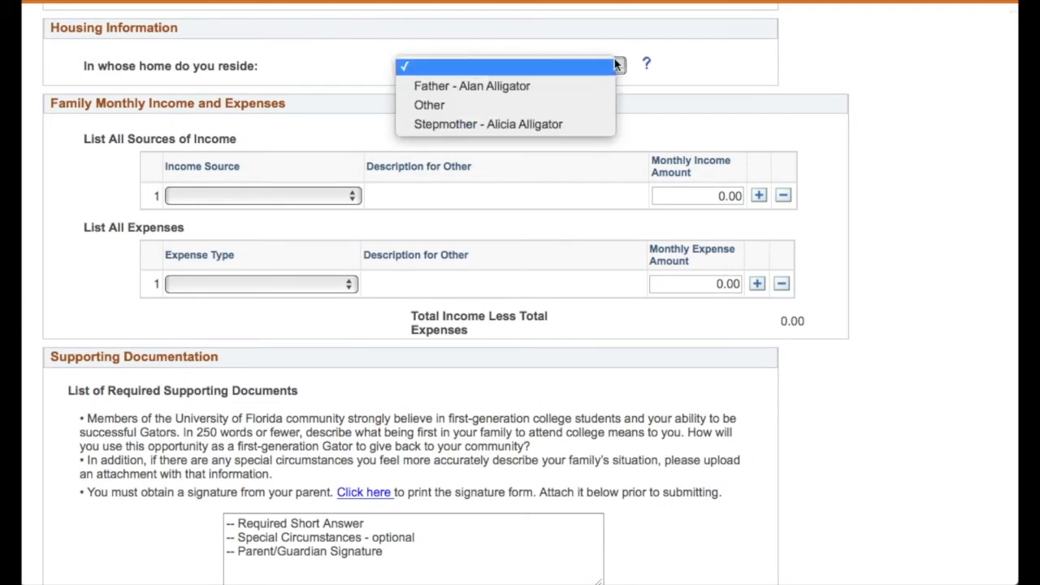
pyautogui.click(600, 123)
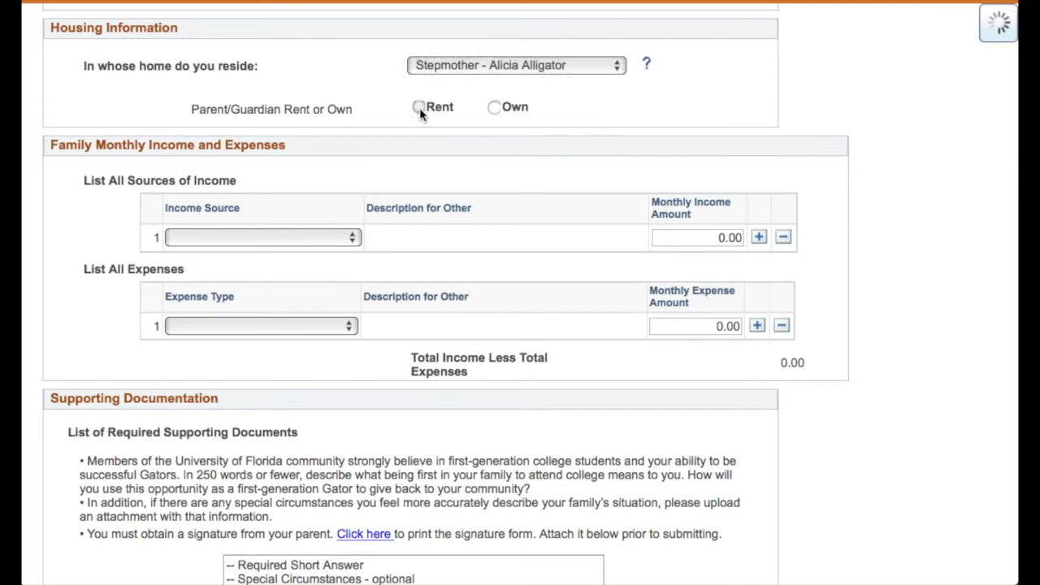
# - Mark the parent/guardian home as owned and set its purchase price to 170000
pyautogui.click(418, 107)
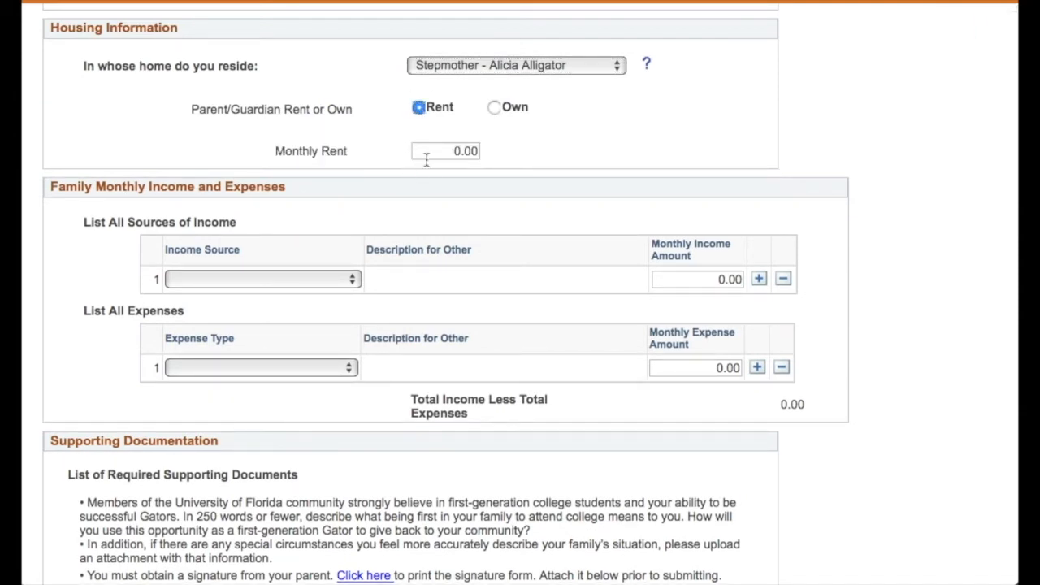
pyautogui.click(494, 107)
pyautogui.click(434, 150)
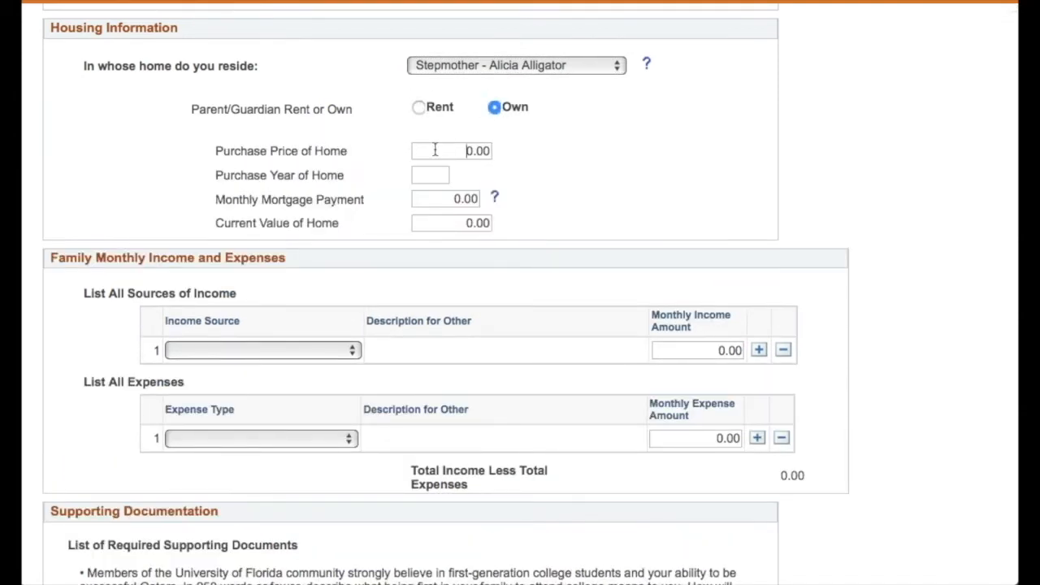
pyautogui.write('17000')
# - Enter the home's purchase year as 2003 and monthly mortgage payment as 300
pyautogui.click(436, 167)
pyautogui.write('2003')
pyautogui.click(442, 202)
pyautogui.write('30')
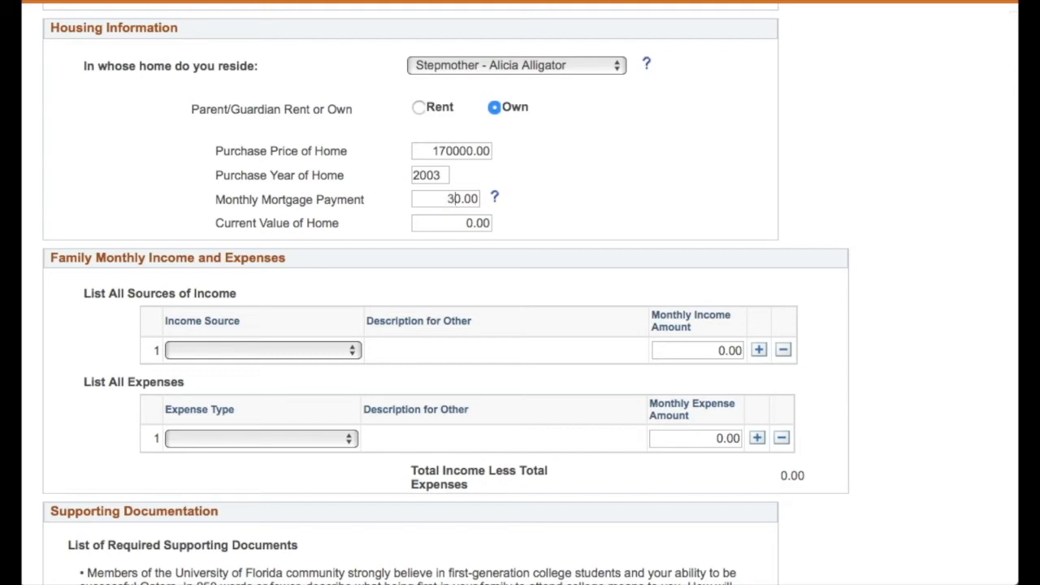
# - Set the current value of the home to 154000
pyautogui.click(434, 223)
pyautogui.write('154')
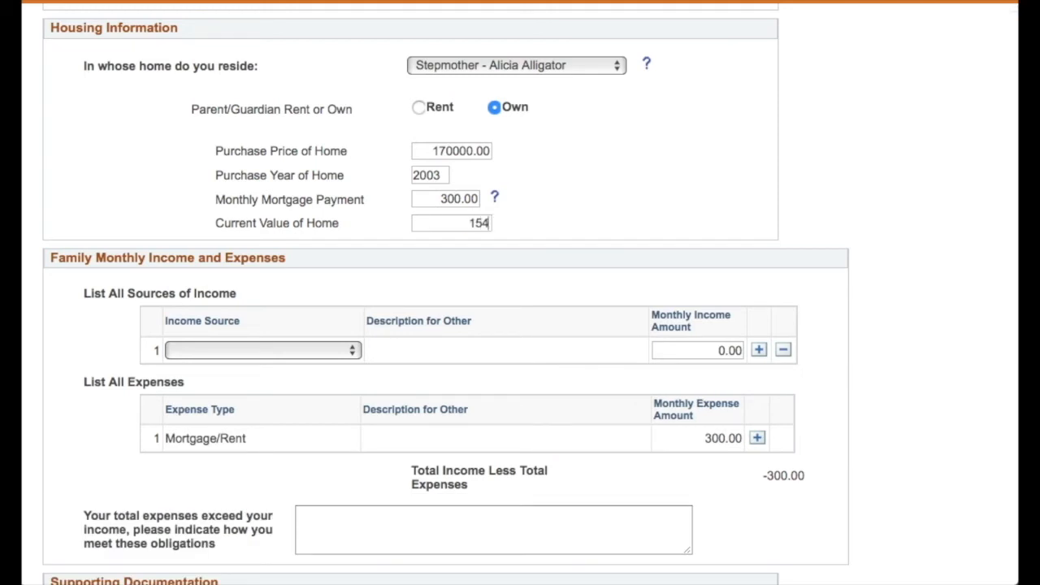
pyautogui.write('000.')
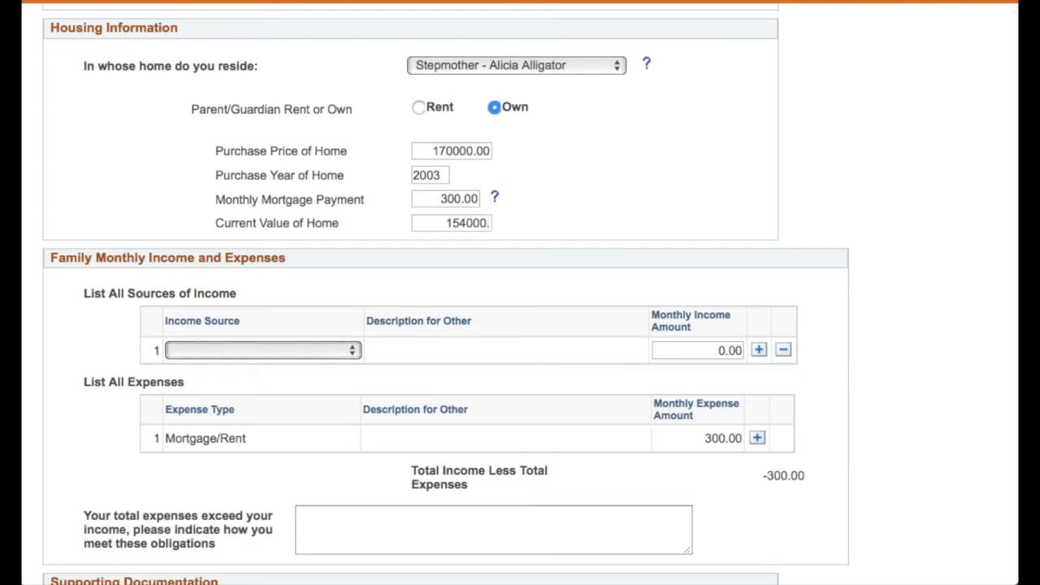
# - Add Work as the first source of income with a monthly amount of 2700
pyautogui.scroll(-2, 343, 271)
pyautogui.scroll(-2, 344, 271)
pyautogui.click(324, 233)
pyautogui.click(285, 406)
pyautogui.click(665, 233)
pyautogui.write('2700')
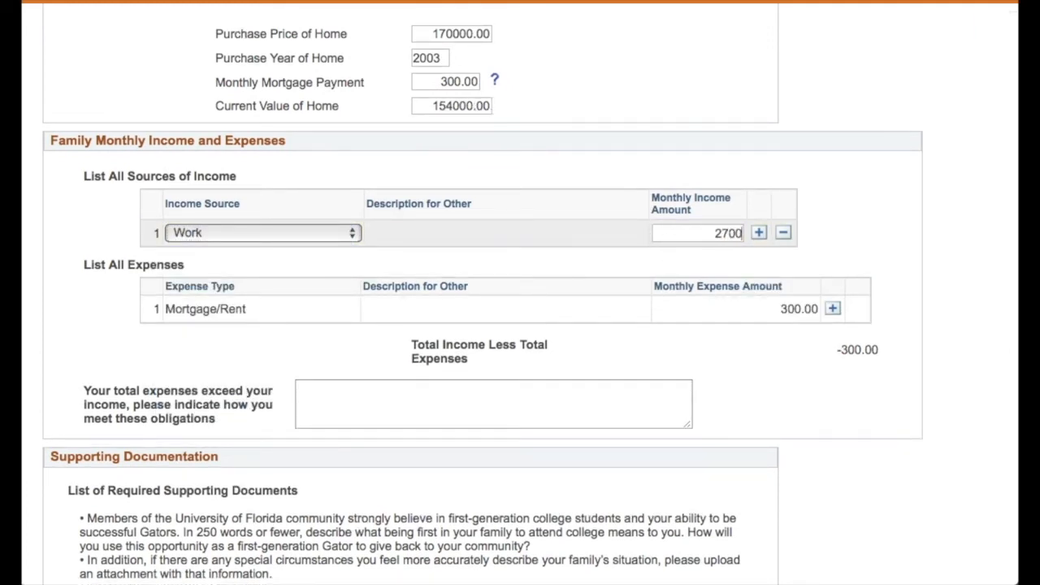
# - Add a second income row for SNAP/Welfare with a monthly amount of 120
pyautogui.click(758, 232)
pyautogui.scroll(-3, 462, 293)
pyautogui.click(338, 174)
pyautogui.click(200, 290)
pyautogui.click(681, 172)
pyautogui.write('12')
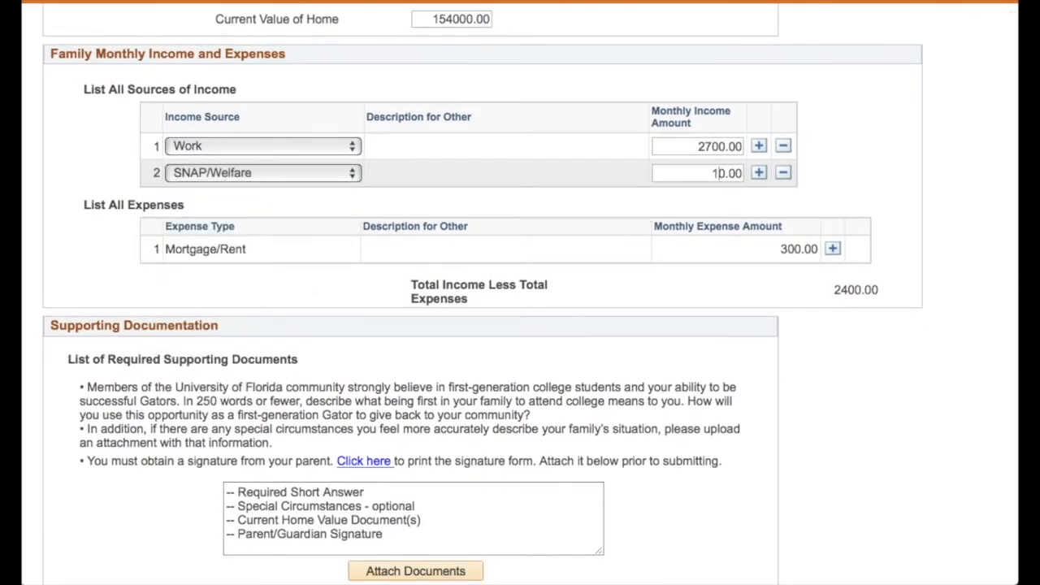
# - Add a Car Payment expense row with a monthly amount of 120
pyautogui.scroll(-2, 515, 197)
pyautogui.click(831, 176)
pyautogui.click(309, 203)
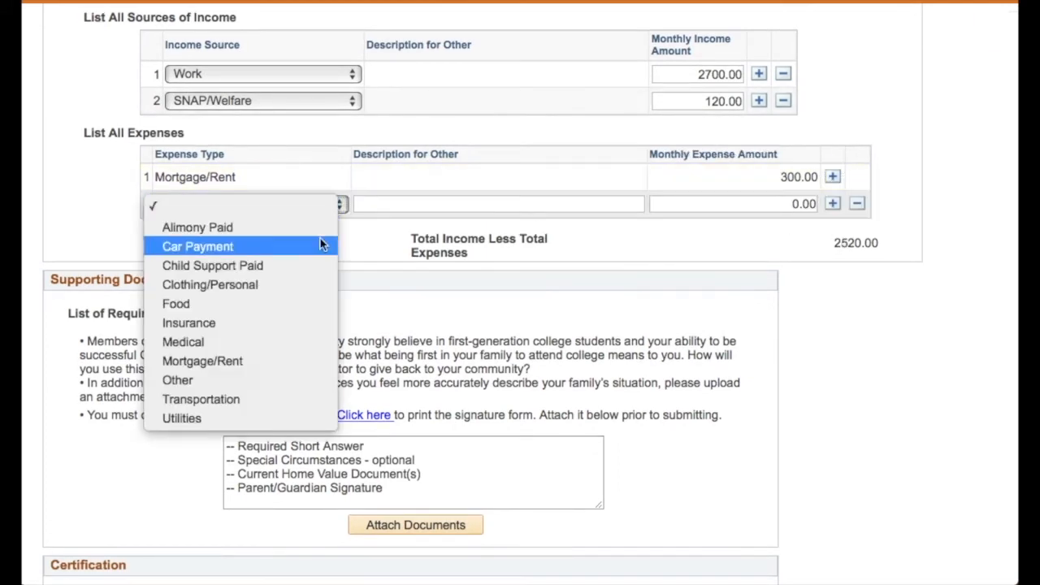
pyautogui.click(243, 247)
pyautogui.click(722, 204)
pyautogui.write('12')
# - Add a Clothing/Personal expense row with a monthly amount of 79
pyautogui.click(831, 204)
pyautogui.click(260, 233)
pyautogui.click(243, 289)
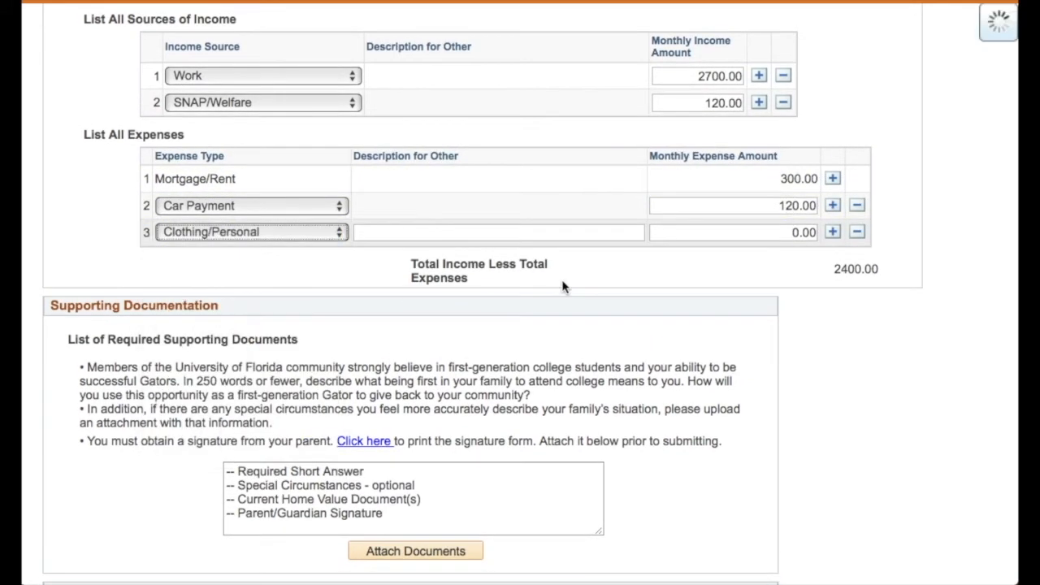
pyautogui.click(680, 233)
pyautogui.write('79')
# - Add a Food expense row with a monthly amount of 300
pyautogui.click(832, 233)
pyautogui.click(244, 260)
pyautogui.click(179, 360)
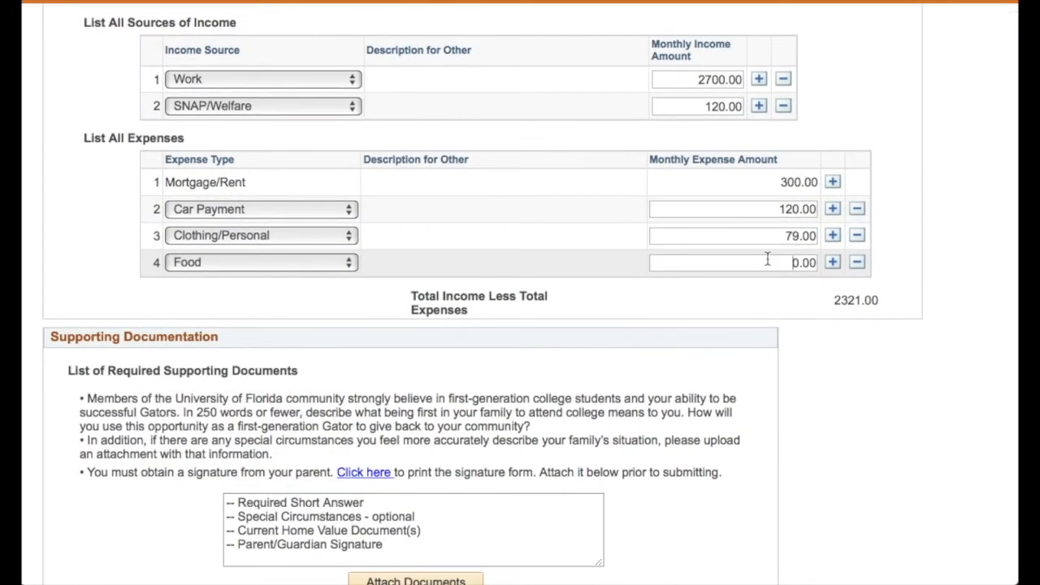
pyautogui.click(691, 260)
pyautogui.write('300')
# - Add an Insurance expense row with a monthly amount of 450
pyautogui.click(832, 259)
pyautogui.click(243, 287)
pyautogui.click(304, 408)
pyautogui.click(773, 290)
pyautogui.write('450')
# - Add a Utilities expense row with a monthly amount of 160
pyautogui.click(831, 292)
pyautogui.click(244, 317)
pyautogui.click(286, 528)
pyautogui.click(713, 317)
pyautogui.write('160')
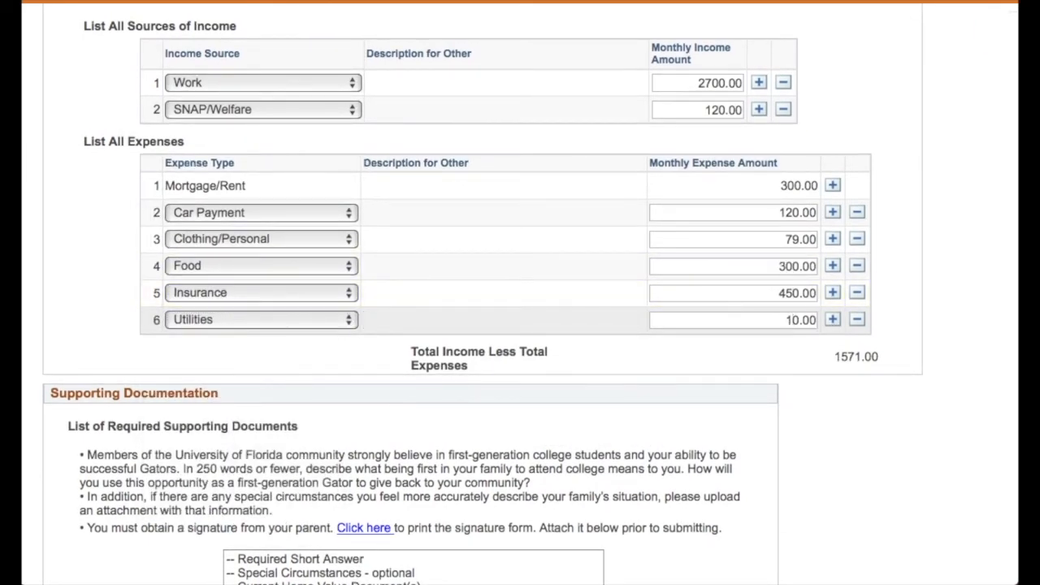
# - Open the document attachment uploader and import Home Value.docx as an SFA MFOS Home Value Document
pyautogui.scroll(-5, 386, 414)
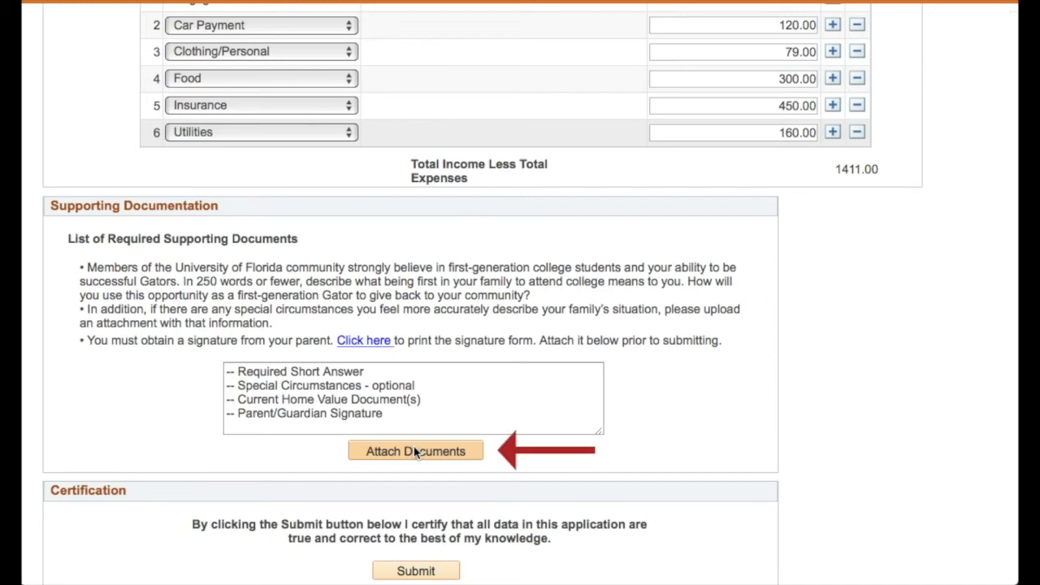
pyautogui.click(416, 452)
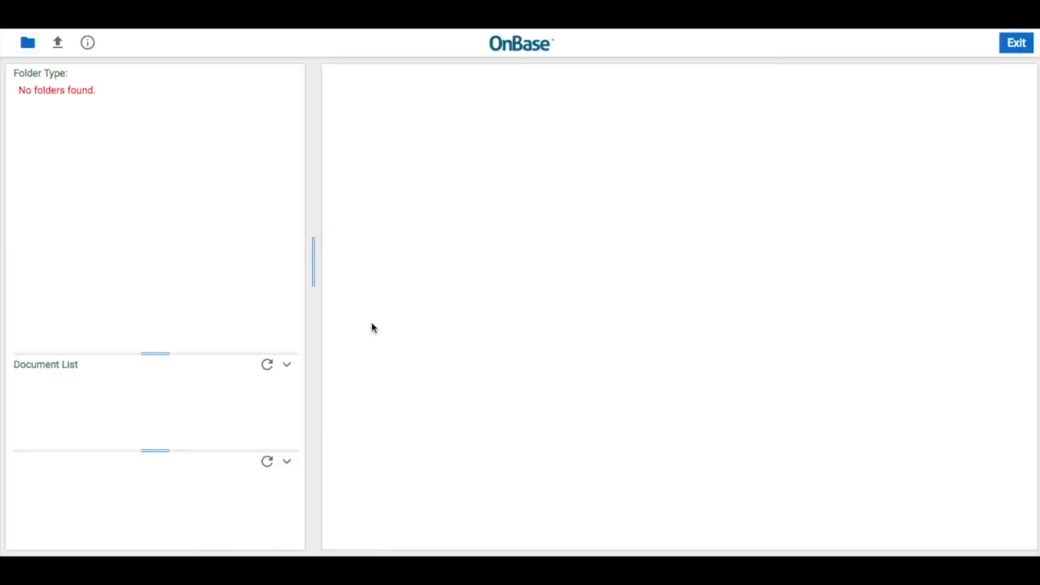
pyautogui.click(57, 44)
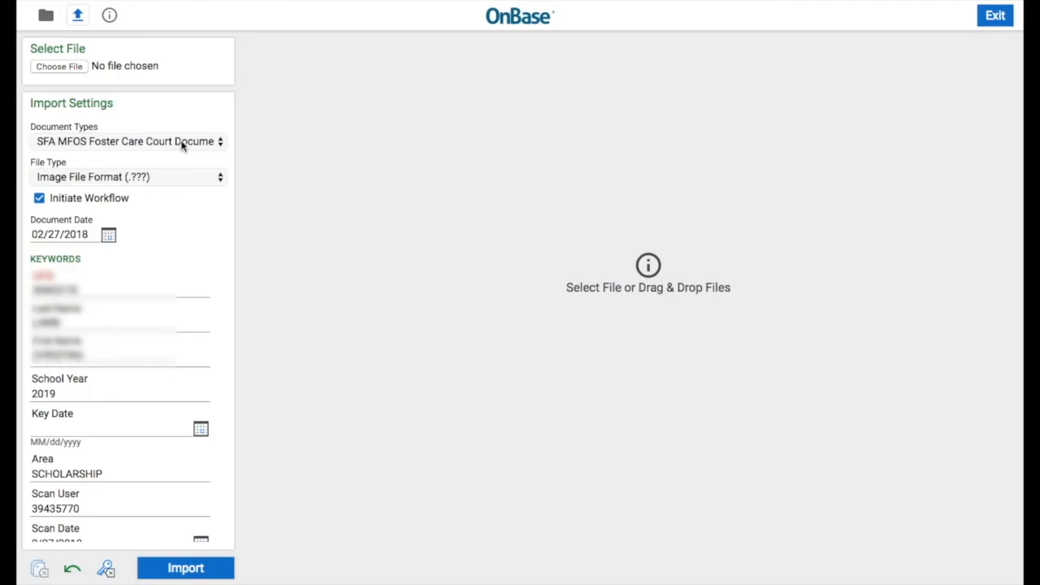
pyautogui.click(58, 67)
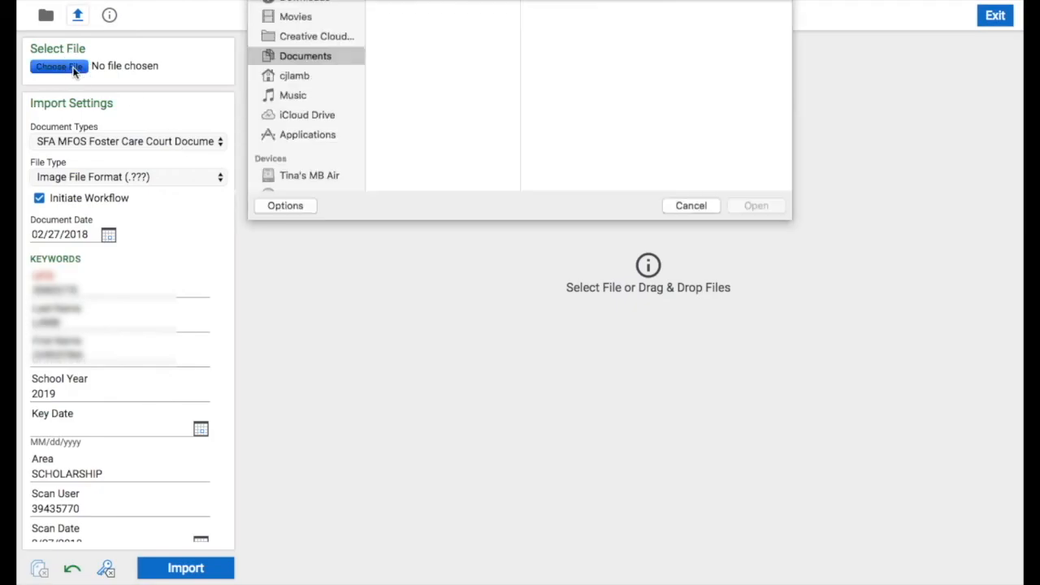
pyautogui.click(443, 35)
pyautogui.click(755, 324)
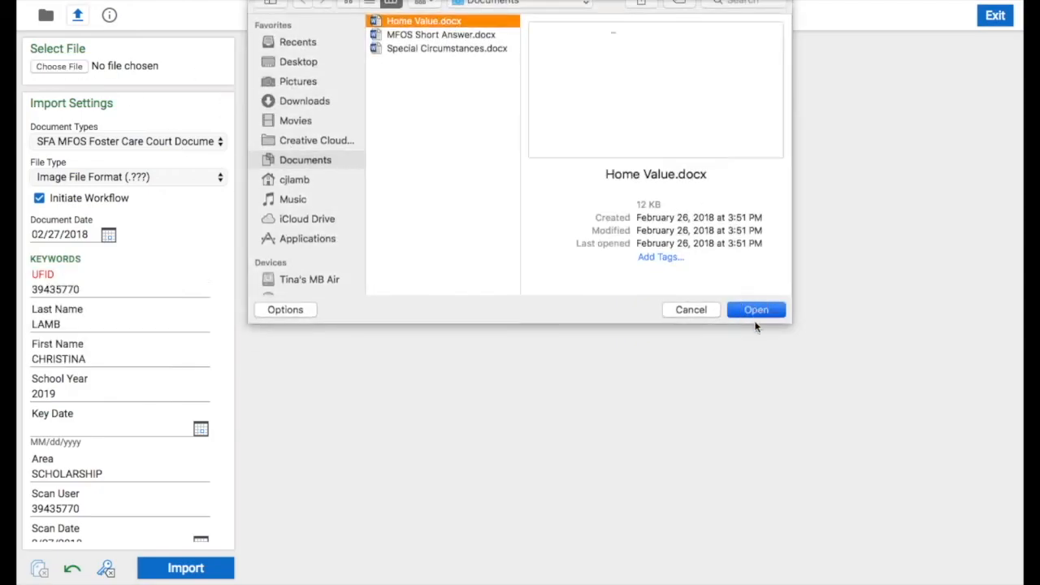
pyautogui.click(186, 193)
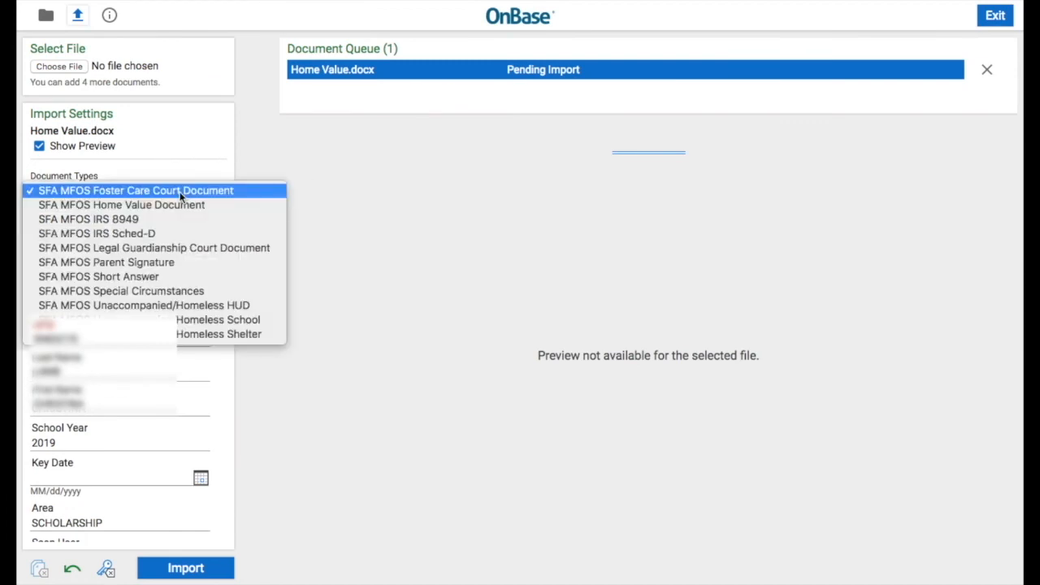
pyautogui.click(208, 208)
pyautogui.click(209, 567)
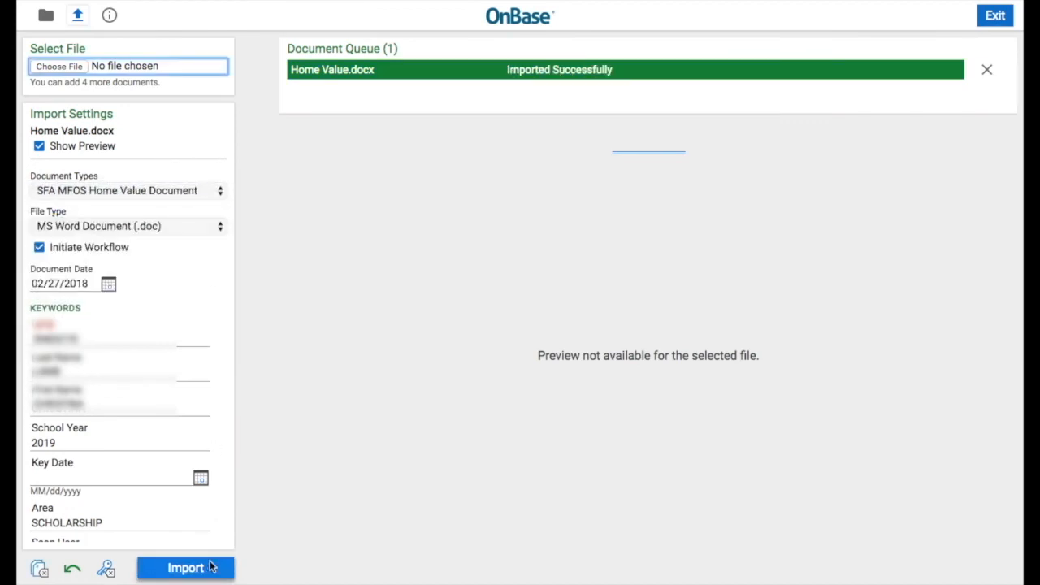
# - Import MFOS Short Answer.docx as an SFA MFOS Short Answer document
pyautogui.click(70, 67)
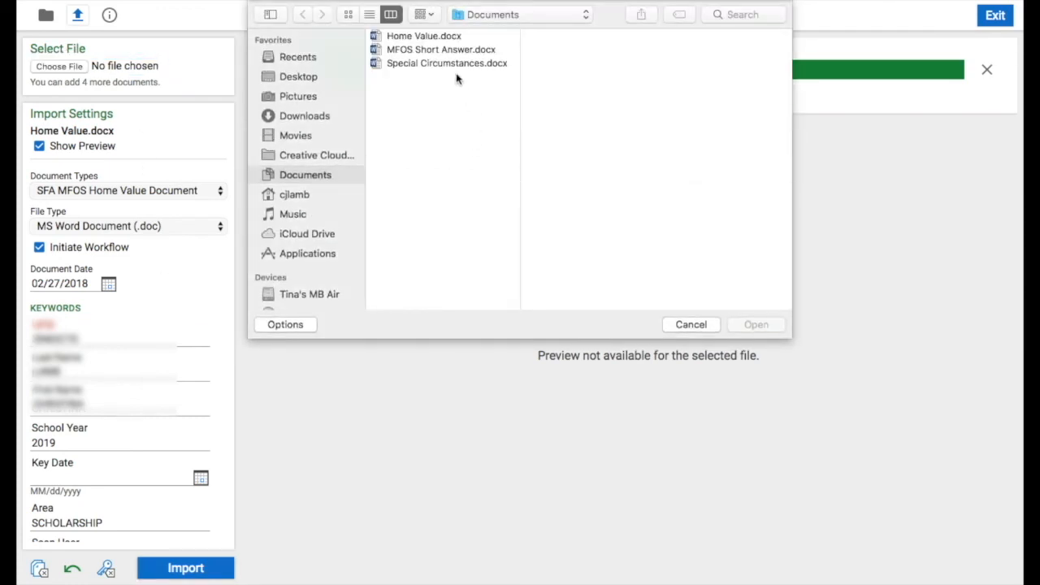
pyautogui.click(451, 50)
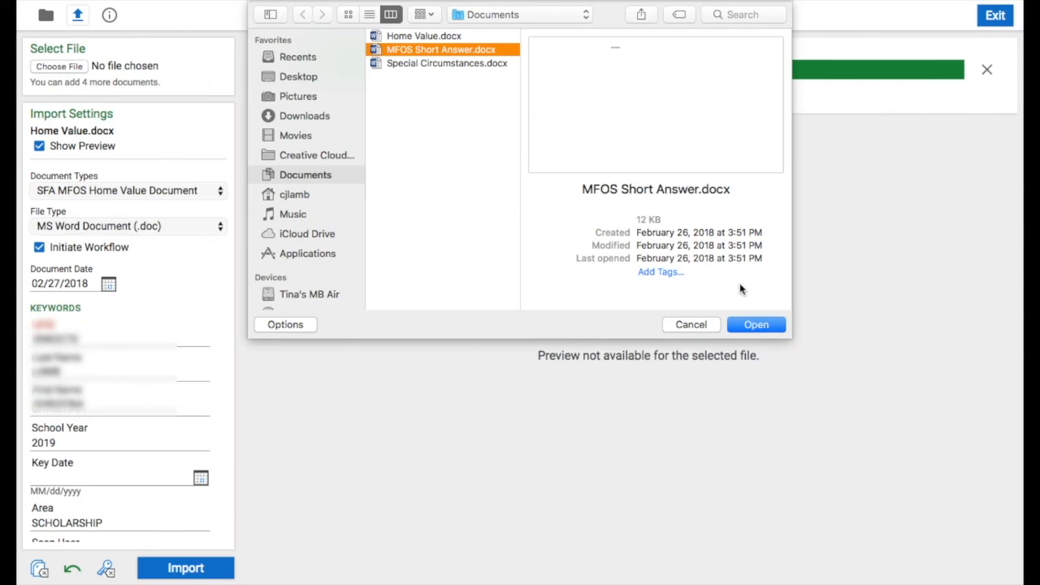
pyautogui.click(749, 322)
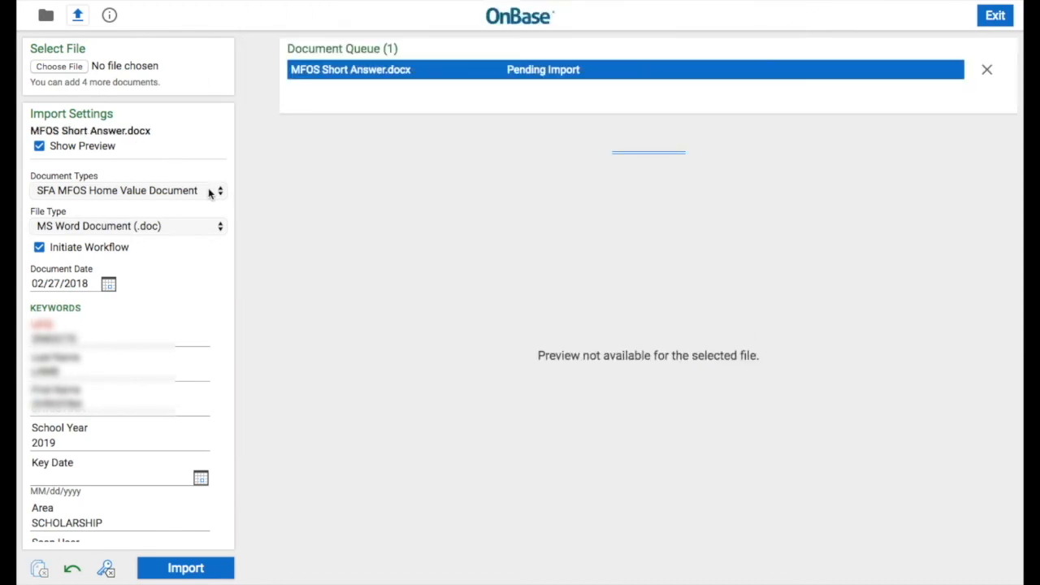
pyautogui.click(203, 190)
pyautogui.click(196, 261)
pyautogui.click(198, 567)
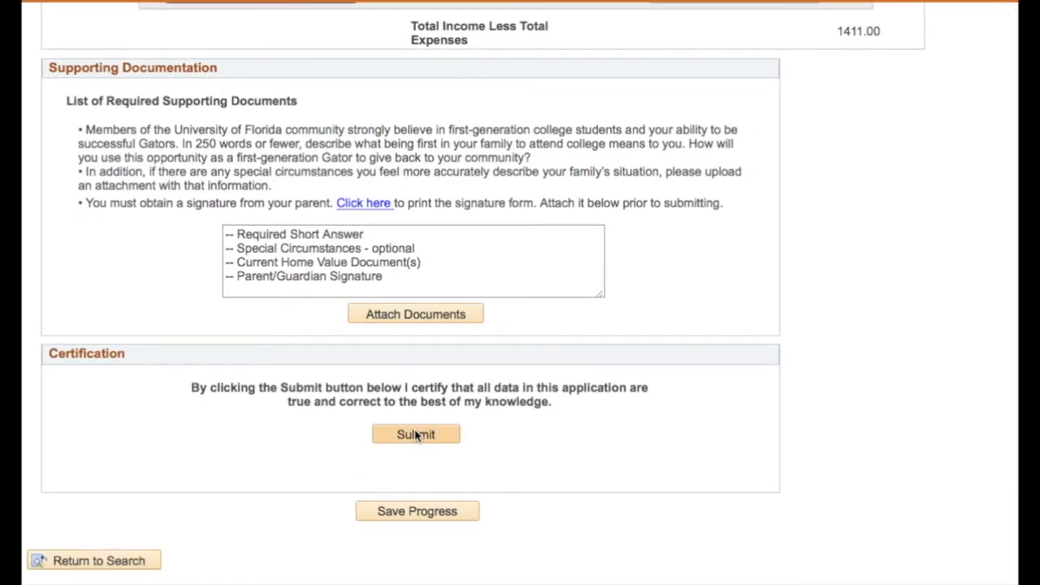
# - Submit the scholarship form and confirm the submission
pyautogui.click(416, 435)
pyautogui.click(416, 304)
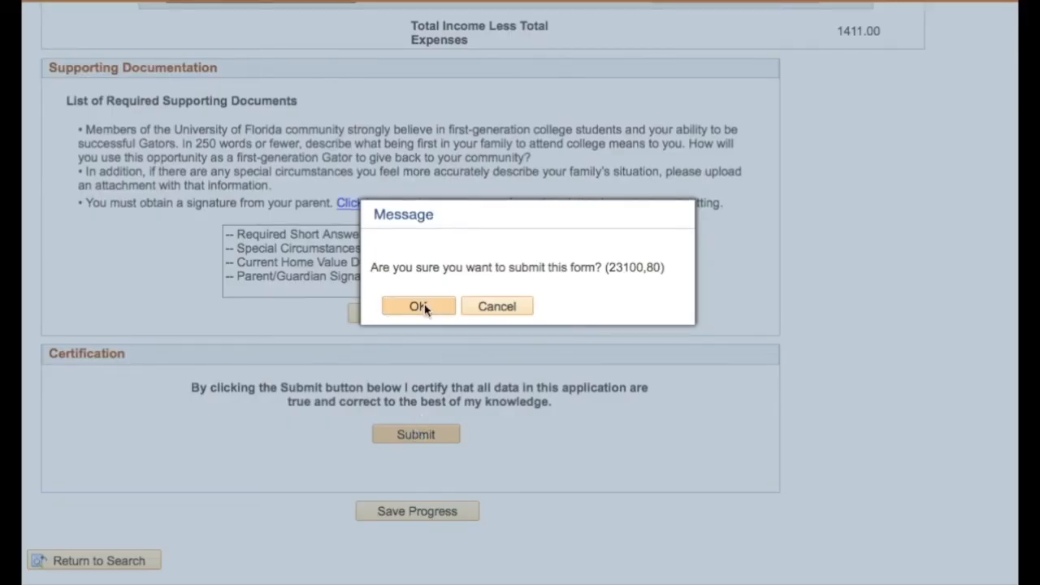